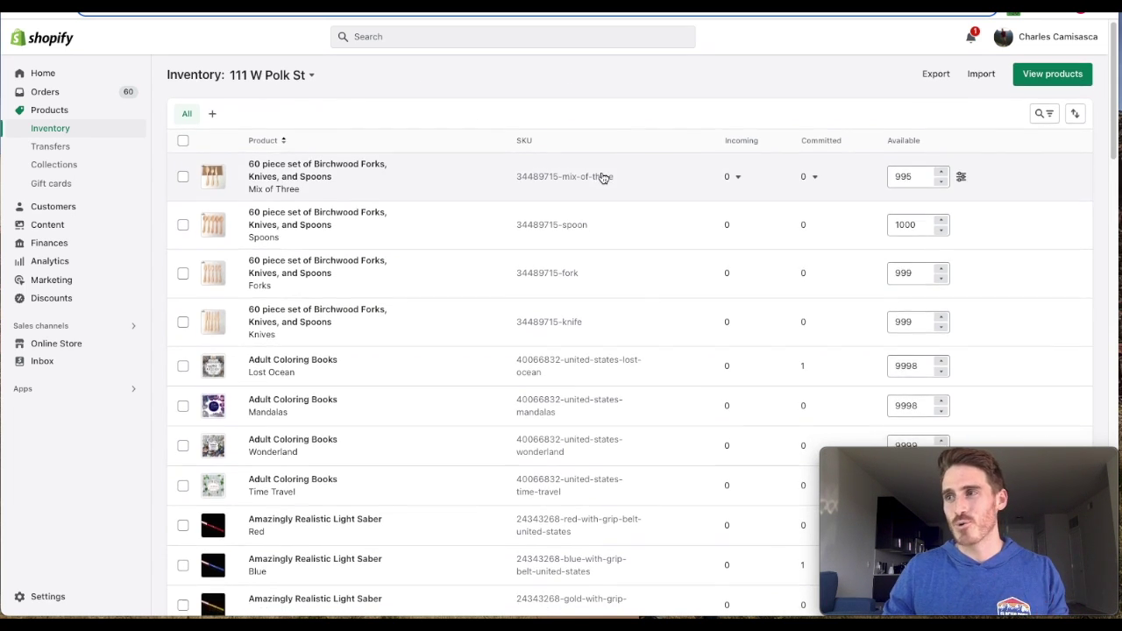
Scroll through the Shopify variant stock table, then switch to the Boardroom Inventory Insights tab.
scroll(603, 178, "down", 1)
scroll(602, 178, "down", 1)
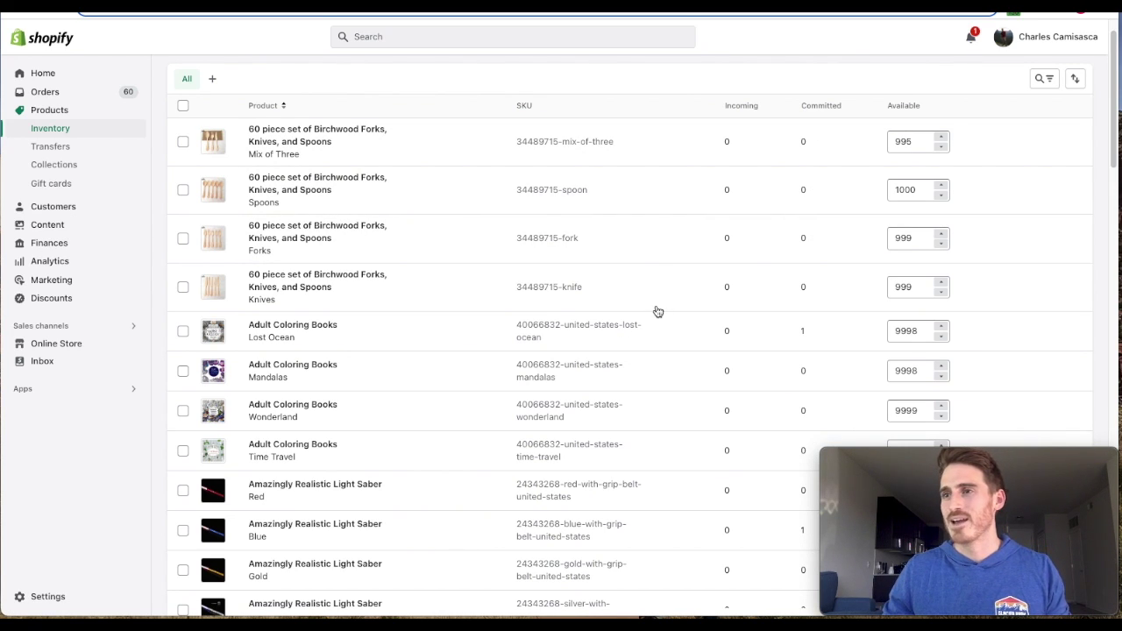
mouse_move(578, 225)
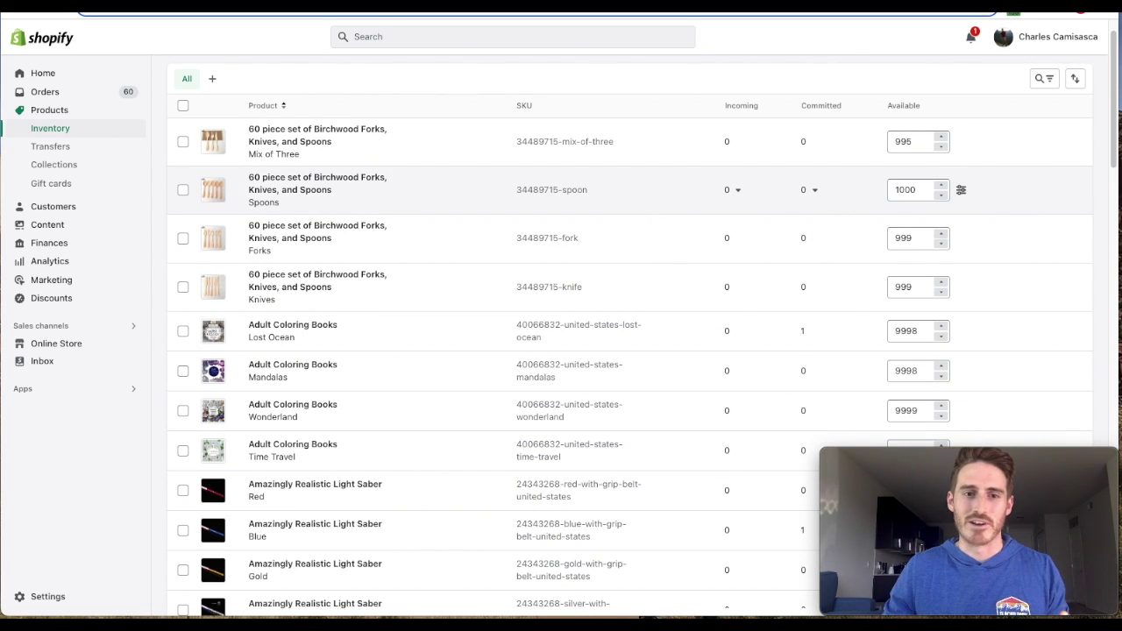
mouse_move(473, 237)
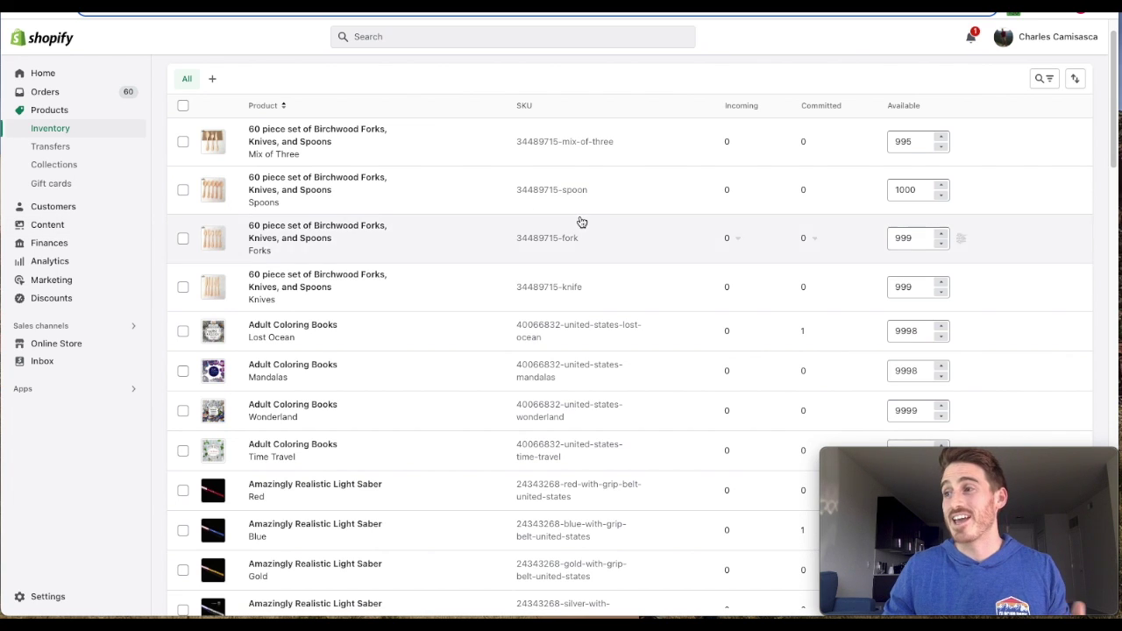
scroll(579, 220, "down", 1)
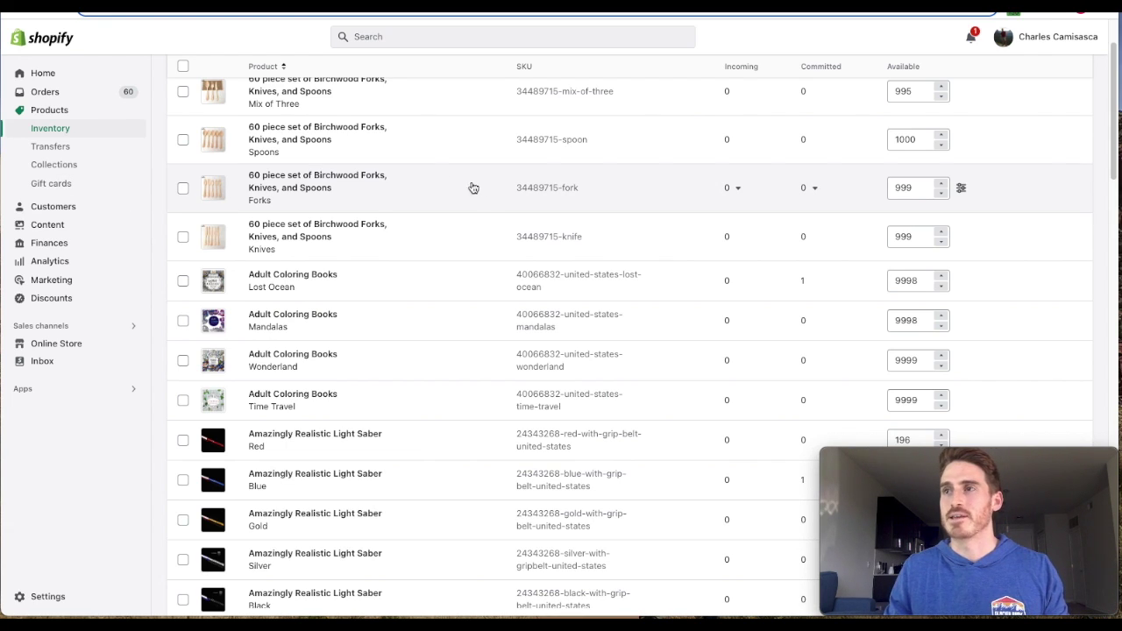
left_click(382, 100)
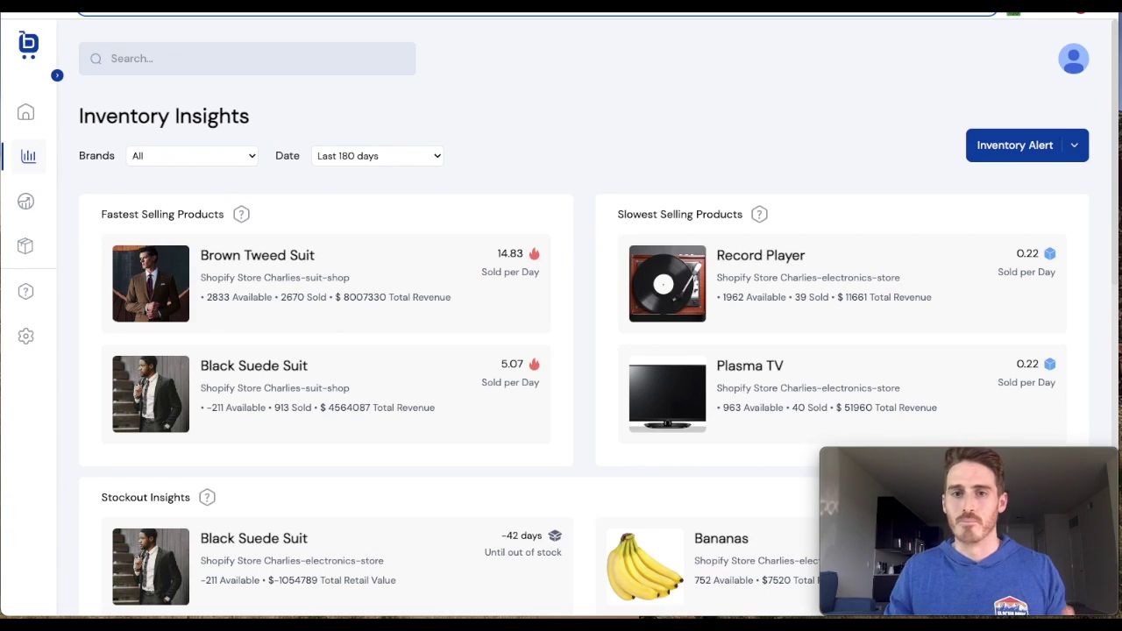
Scroll past the fastest- and slowest-selling cards to Stockout Insights and the products revenue table.
scroll(584, 205, "down", 1)
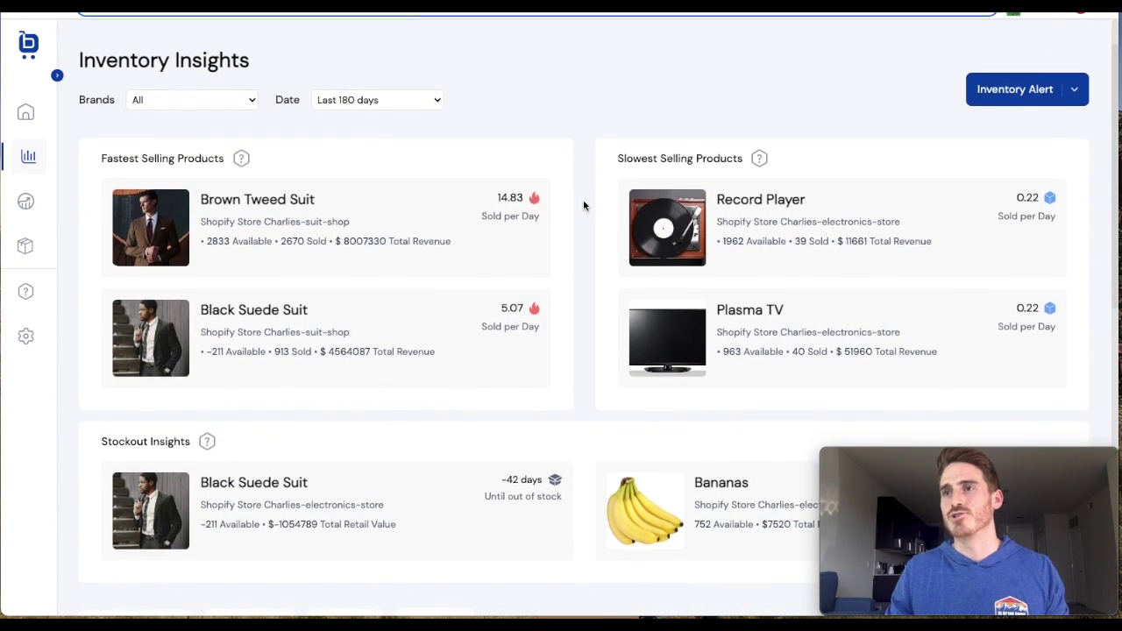
scroll(583, 205, "down", 1)
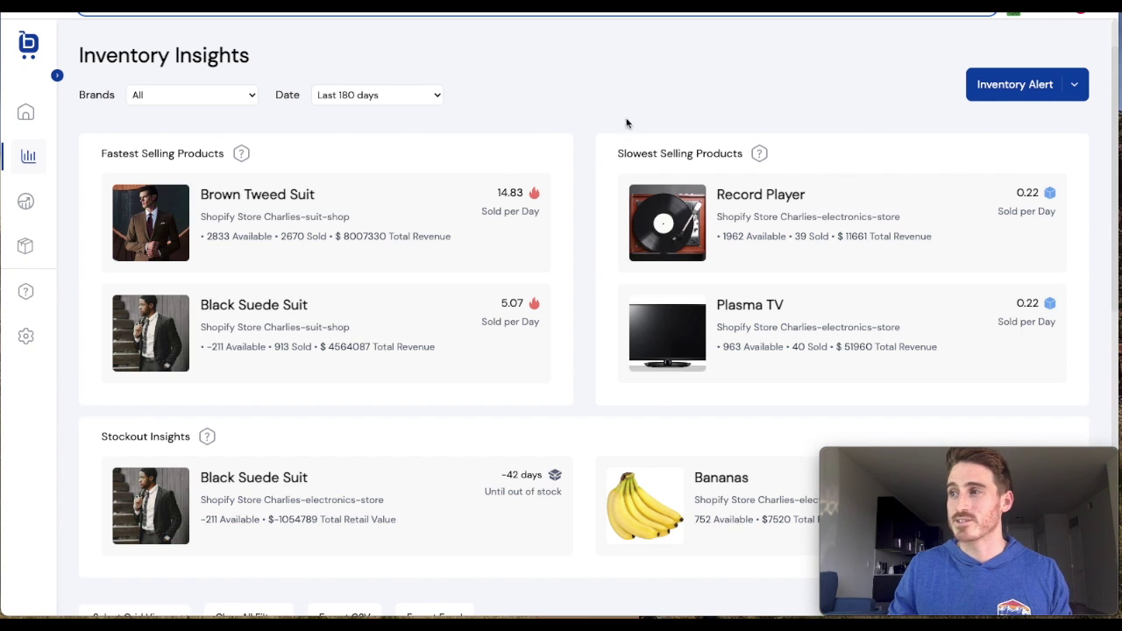
scroll(578, 250, "down", 1)
scroll(580, 251, "down", 2)
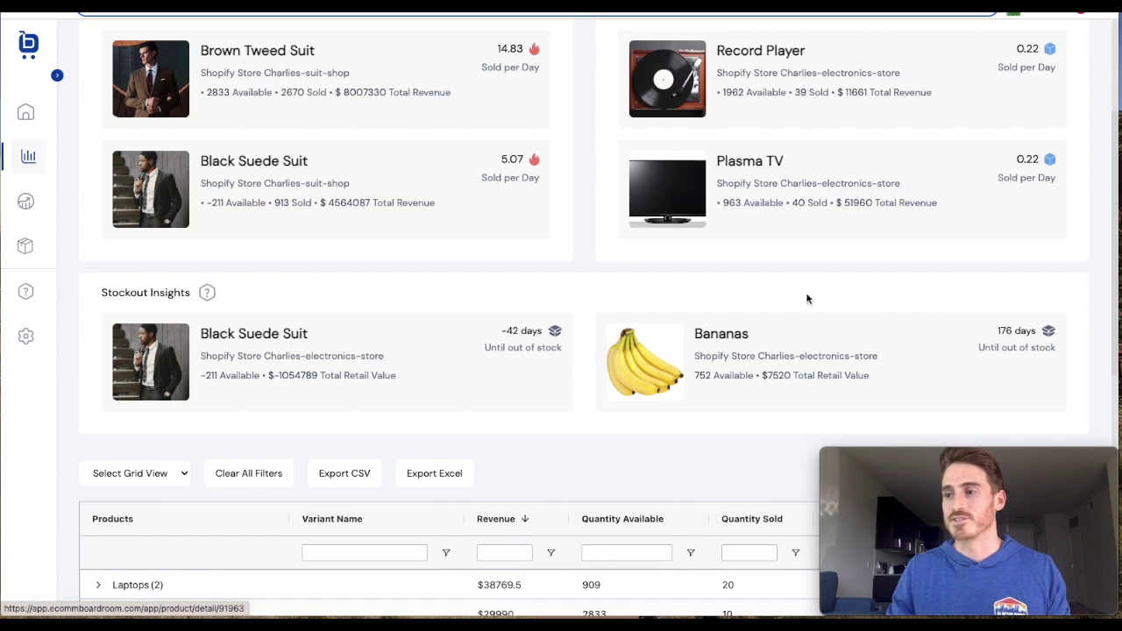
Expand the Laptops row to show its 22 Inch and 14 Inch variants.
scroll(579, 311, "down", 3)
scroll(579, 307, "down", 2)
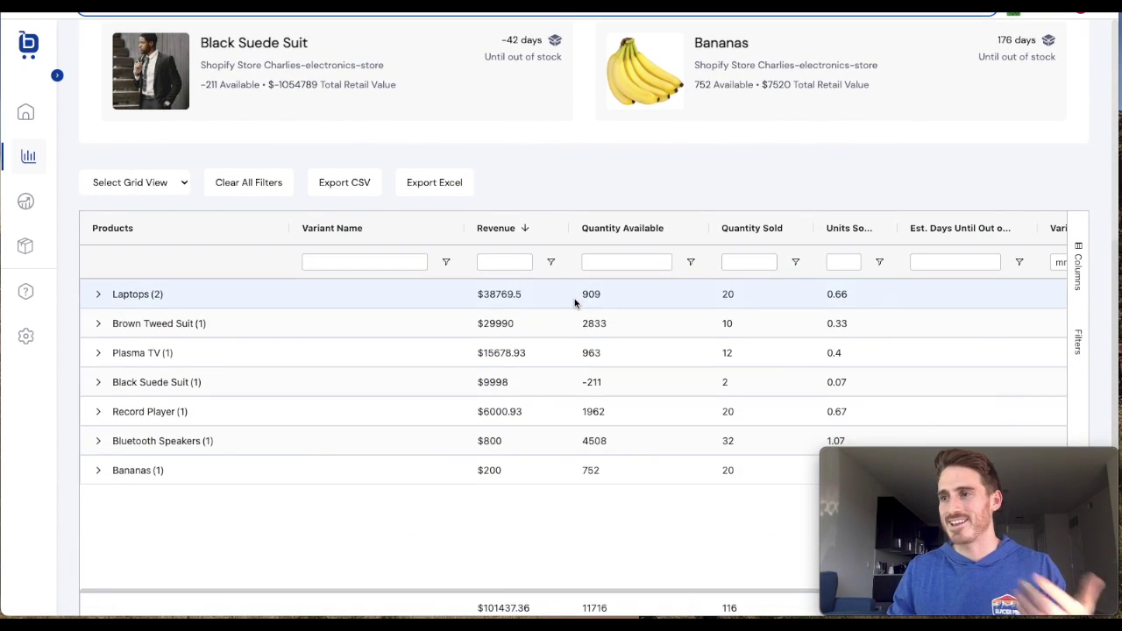
left_click(99, 268)
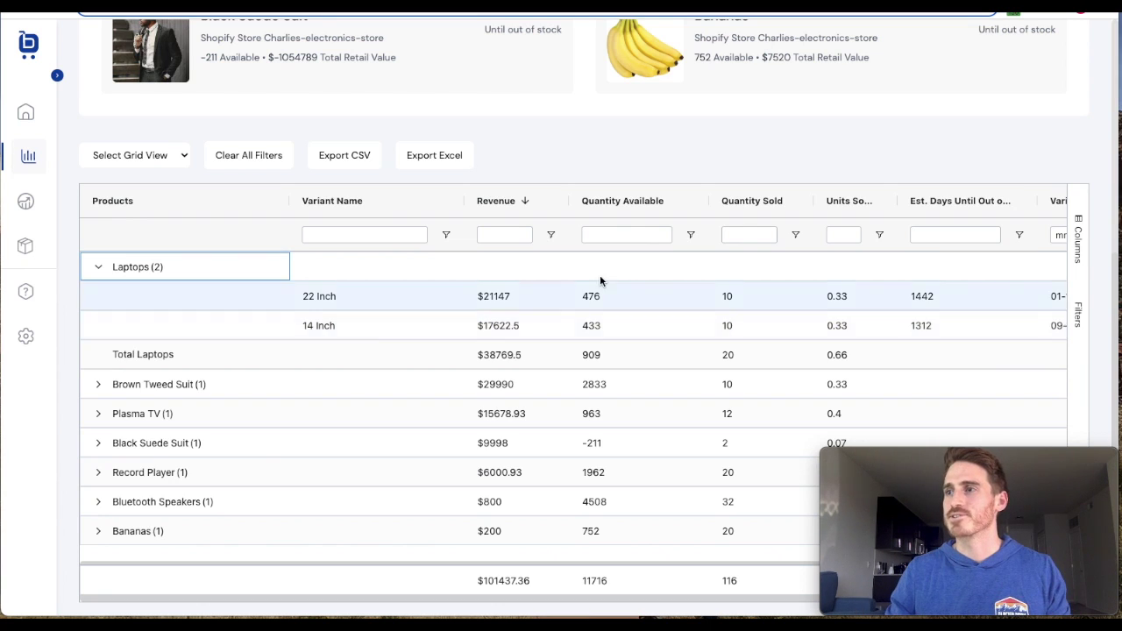
Return to the top of the page and open the Inventory Alert dropdown.
scroll(599, 281, "up", 3)
scroll(600, 281, "up", 3)
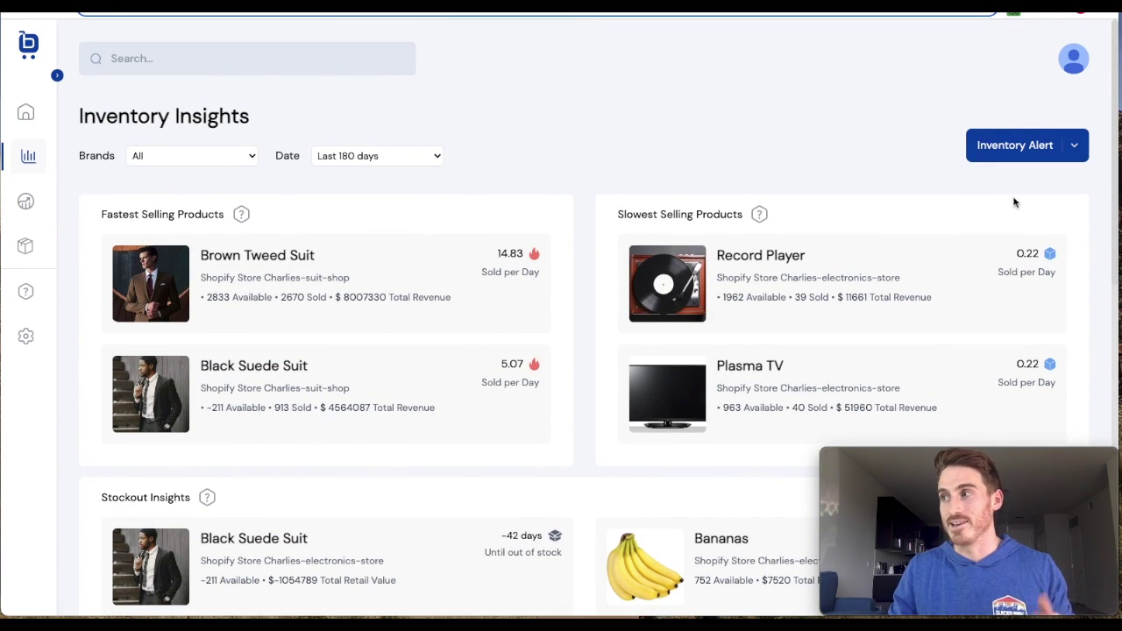
left_click(1076, 147)
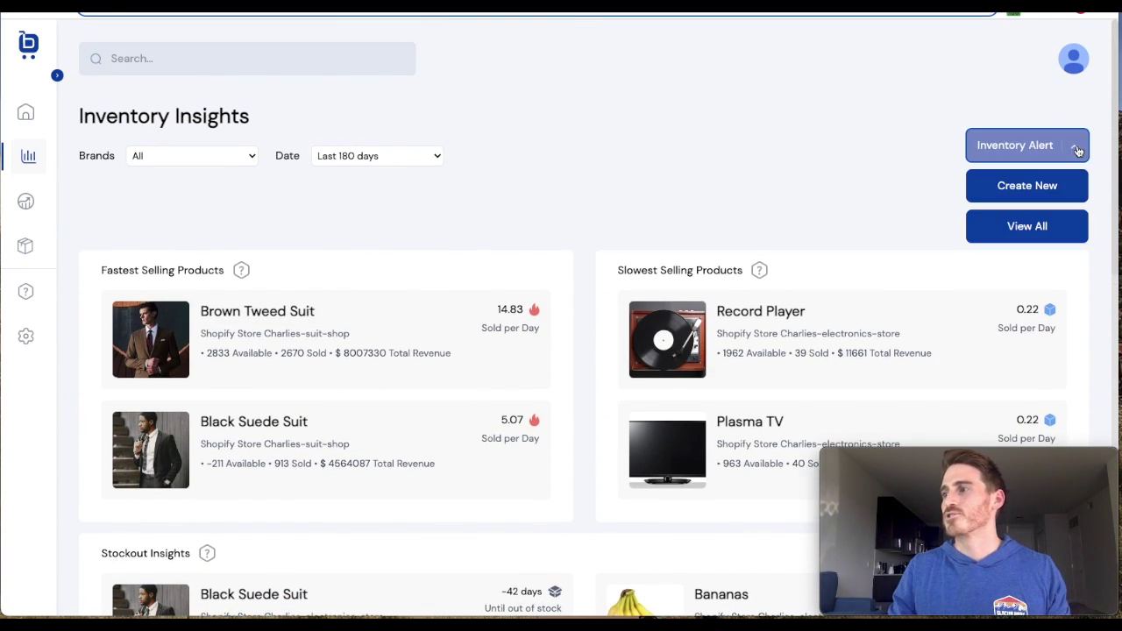
Create a new alert covering All SKUs/Variants of a Single Product, Bluetooth Speakers.
left_click(1034, 191)
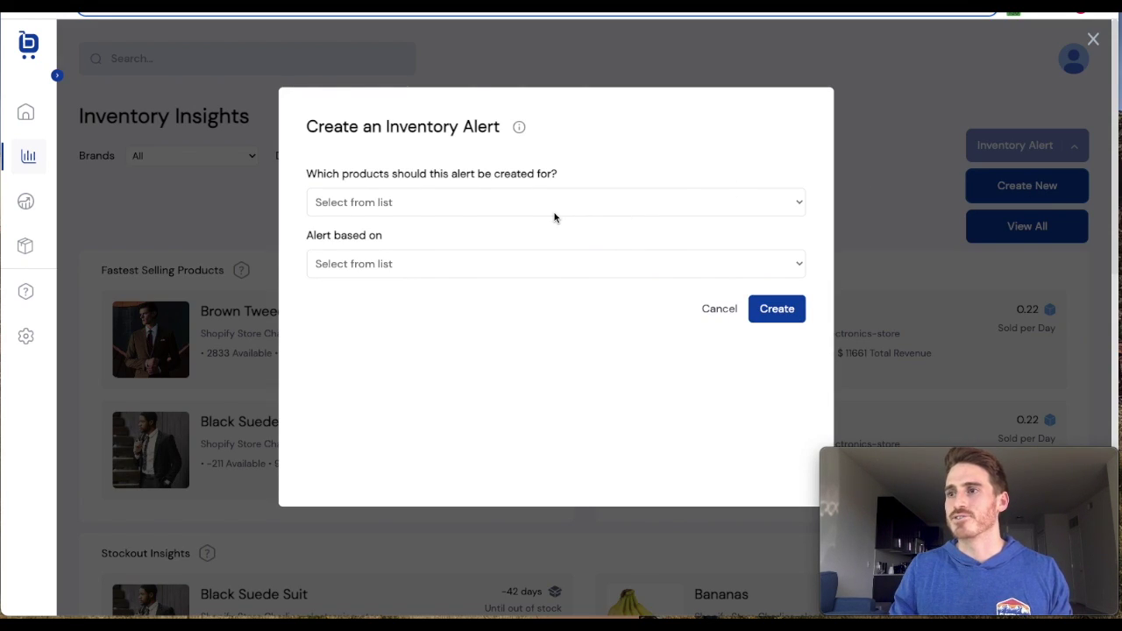
left_click(517, 203)
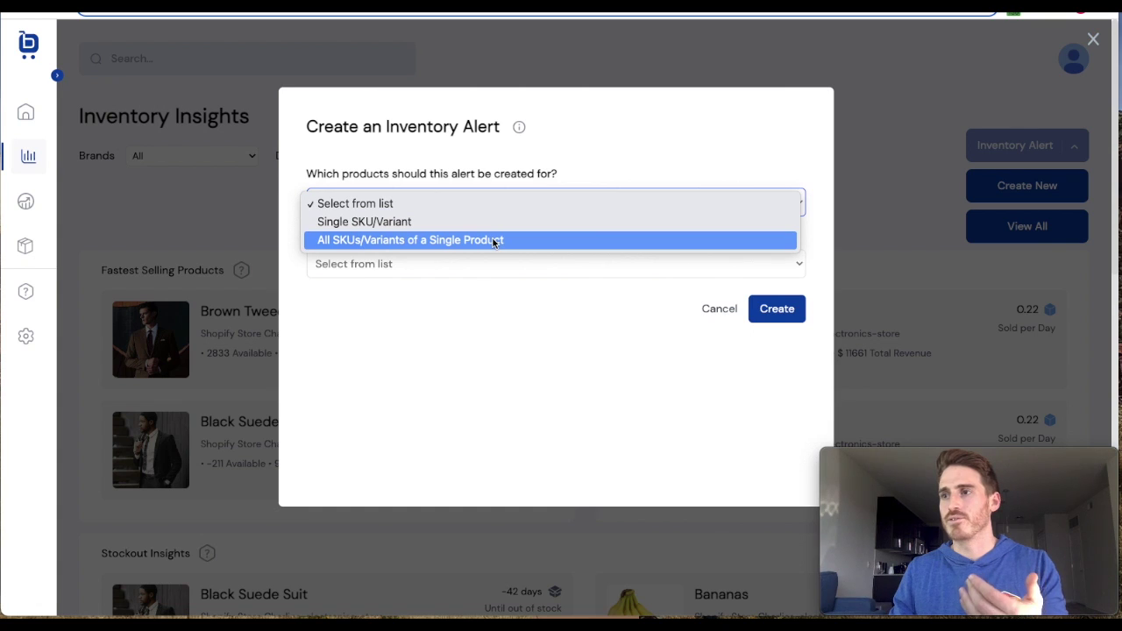
left_click(494, 240)
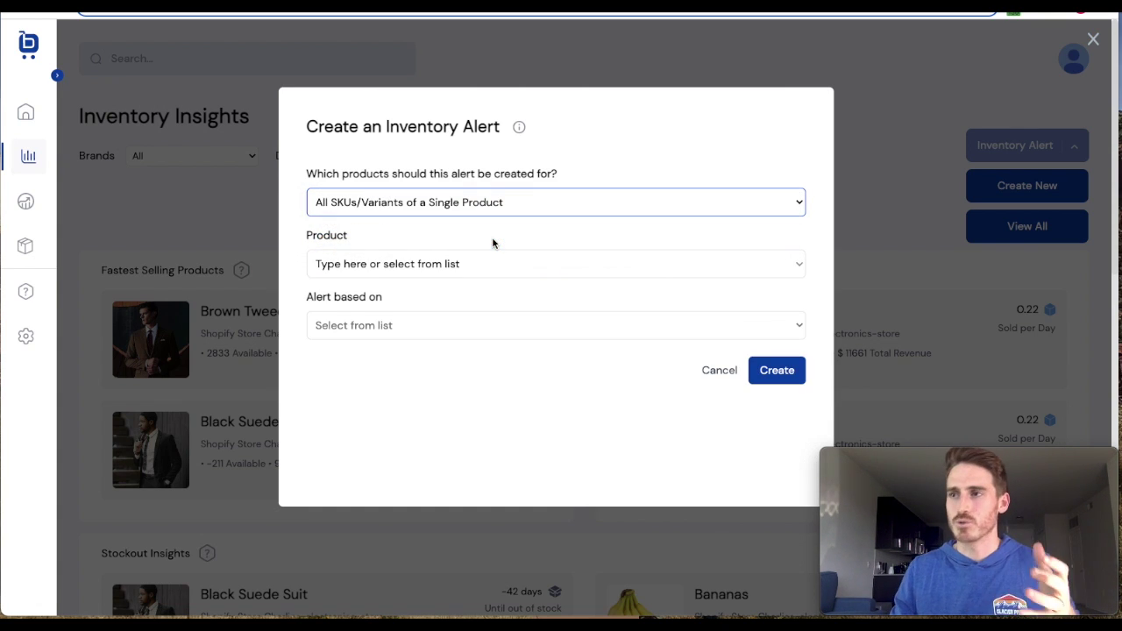
left_click(538, 267)
left_click(412, 398)
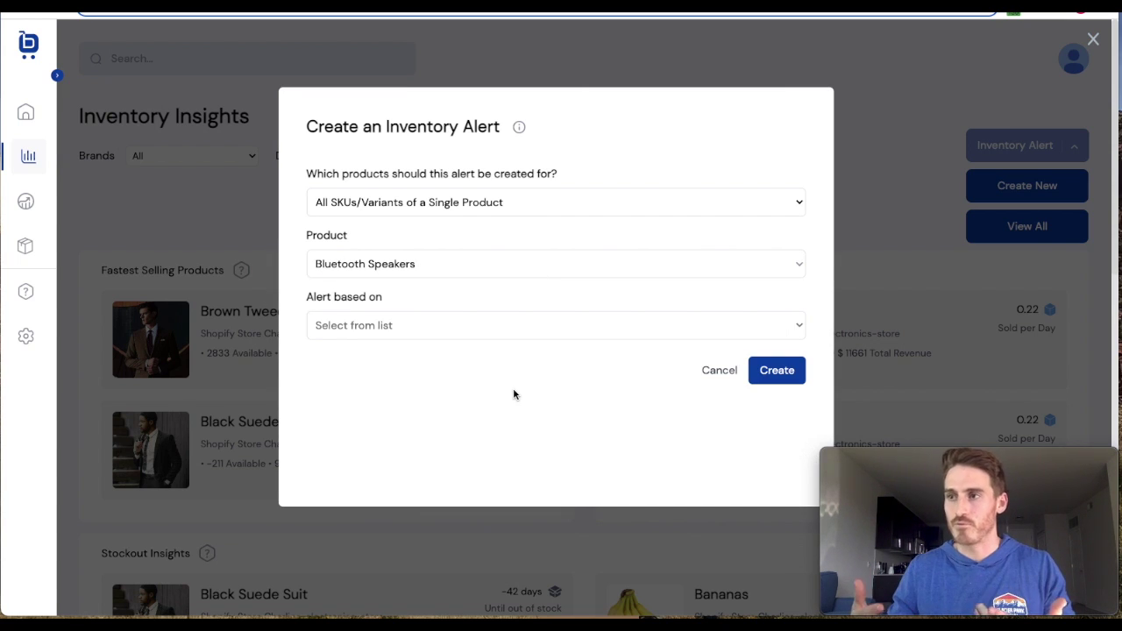
Base the alert on Estimated Inventory Stockout Date, notifying 60 days before.
left_click(473, 324)
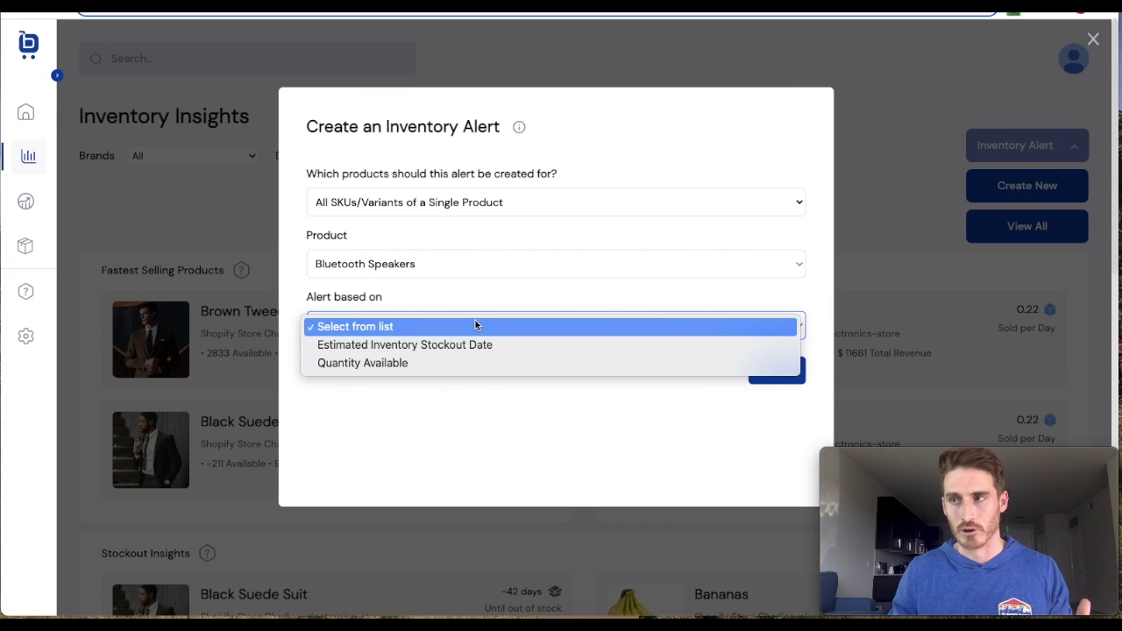
left_click(558, 344)
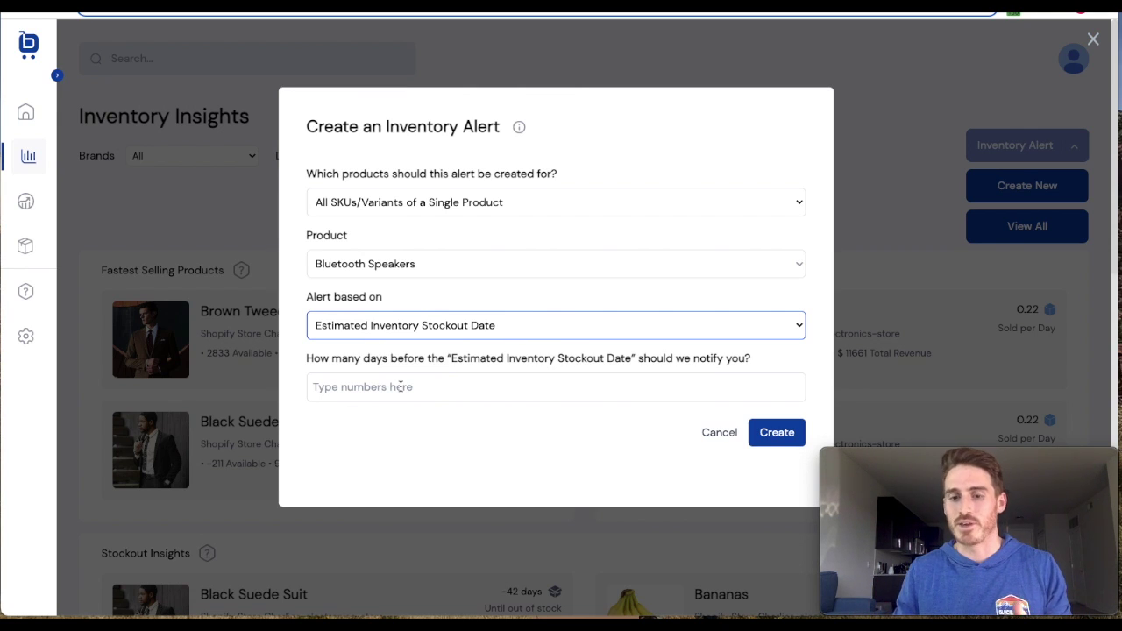
left_click(401, 387)
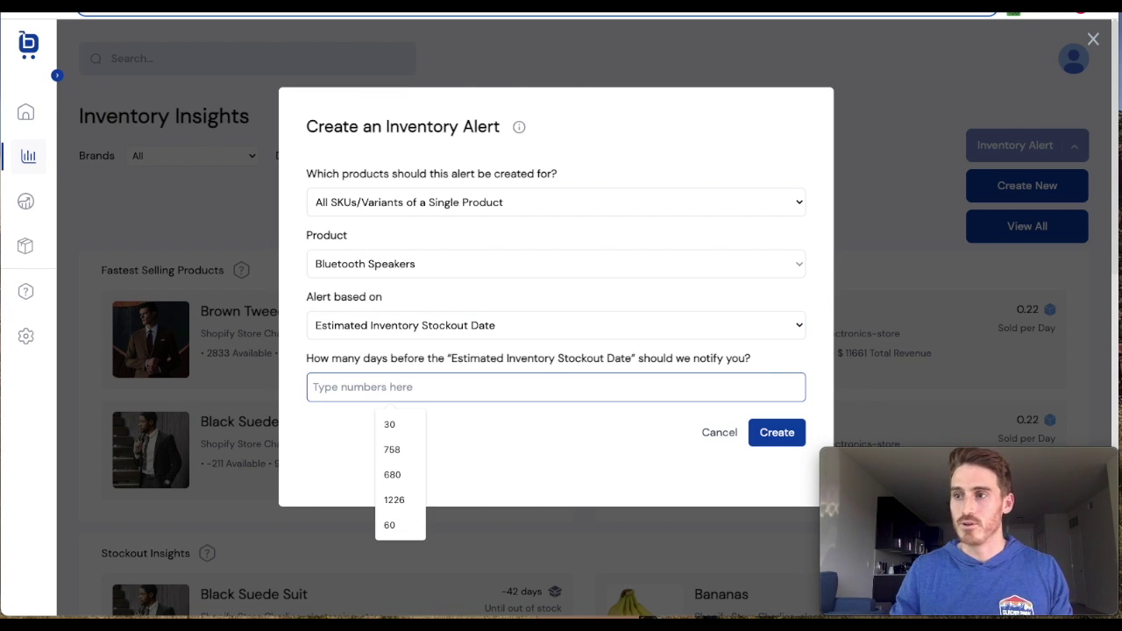
type("60")
left_click(530, 451)
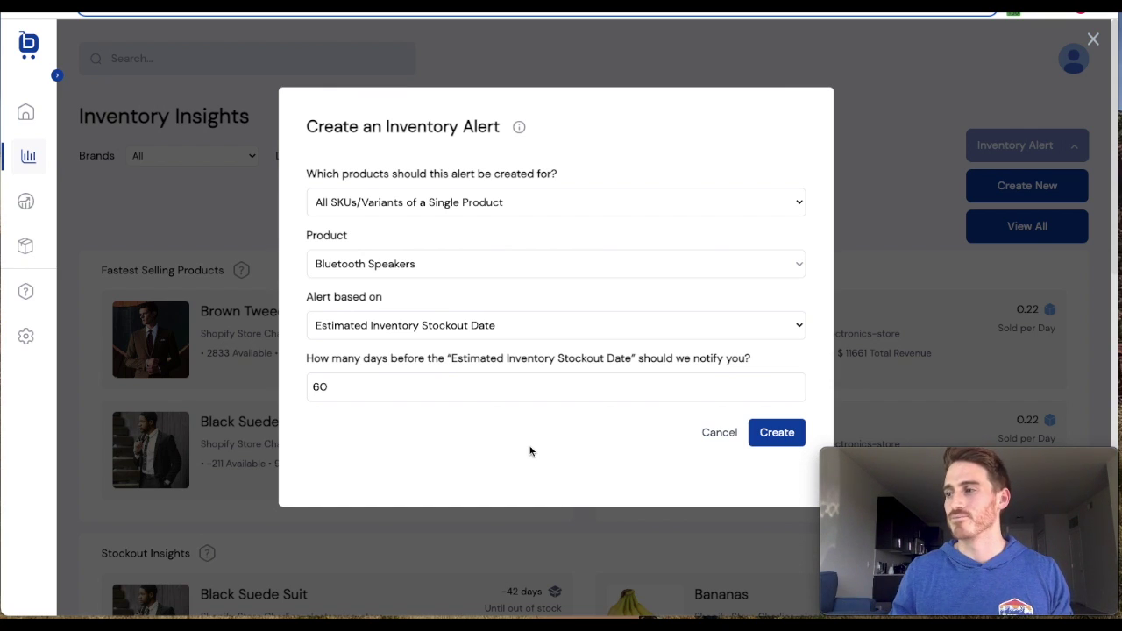
Switch the alert trigger to Quantity Available with a threshold of 100.
left_click(480, 326)
left_click(418, 347)
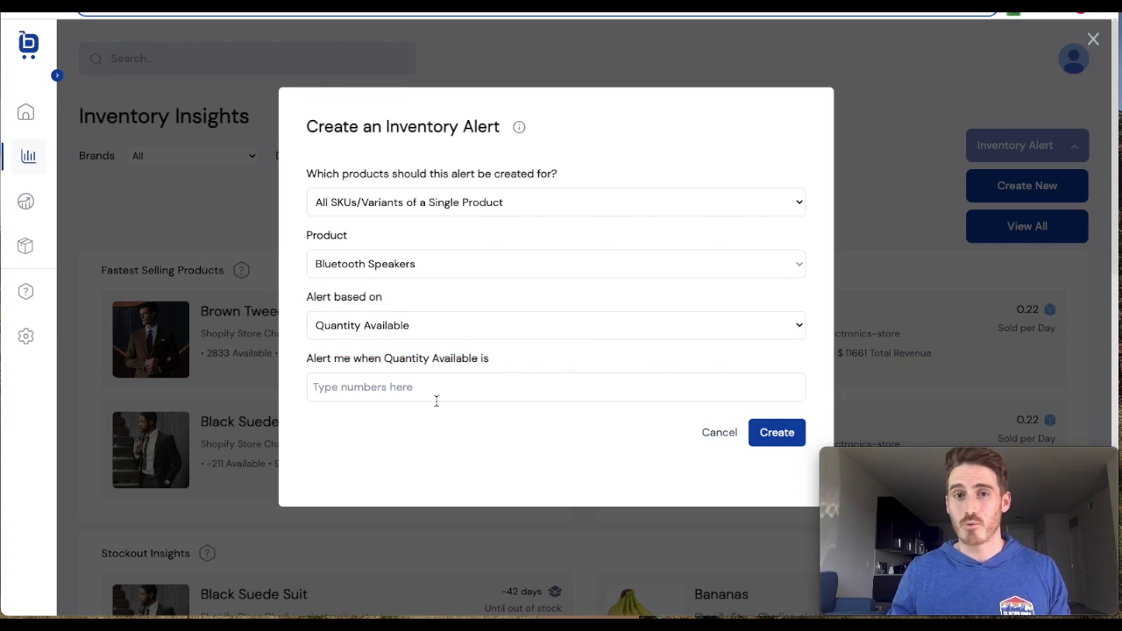
left_click(443, 386)
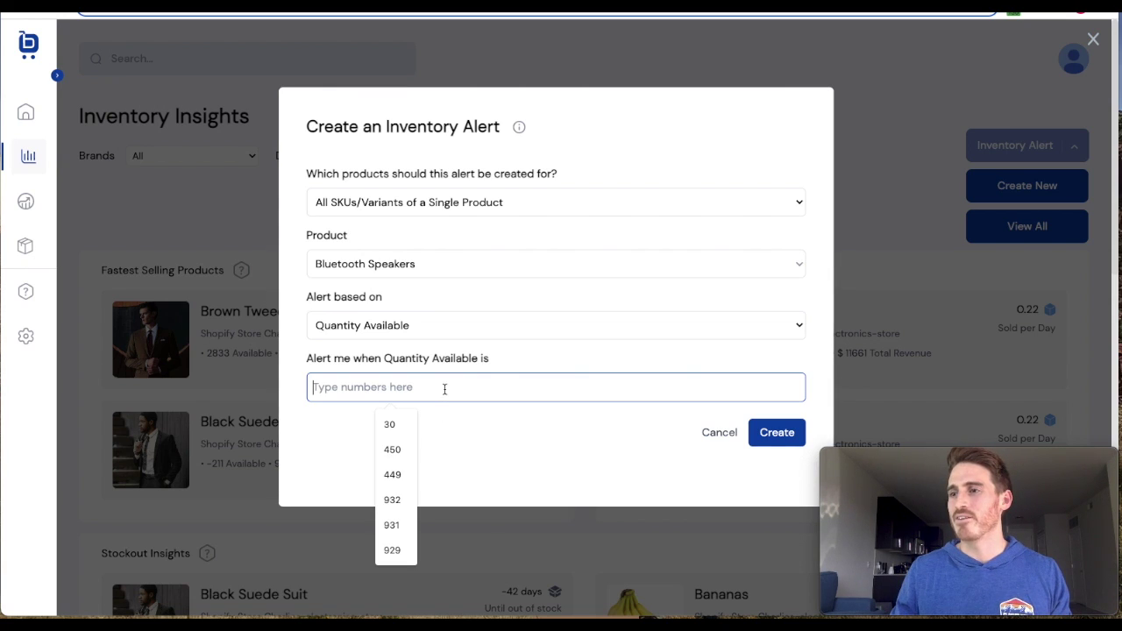
type("100")
left_click(437, 469)
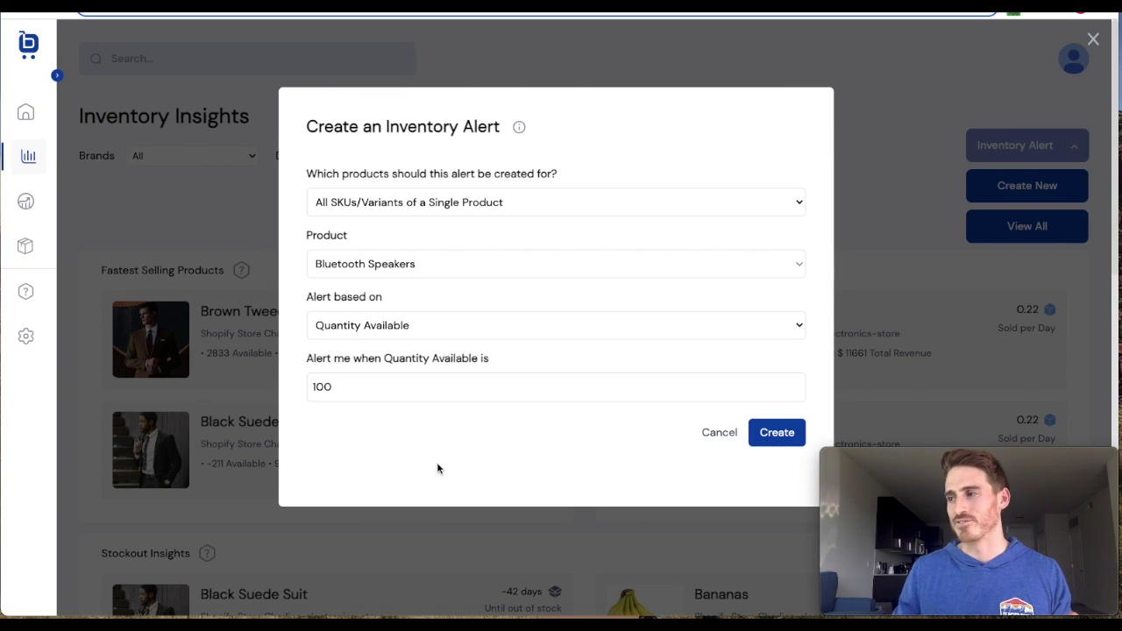